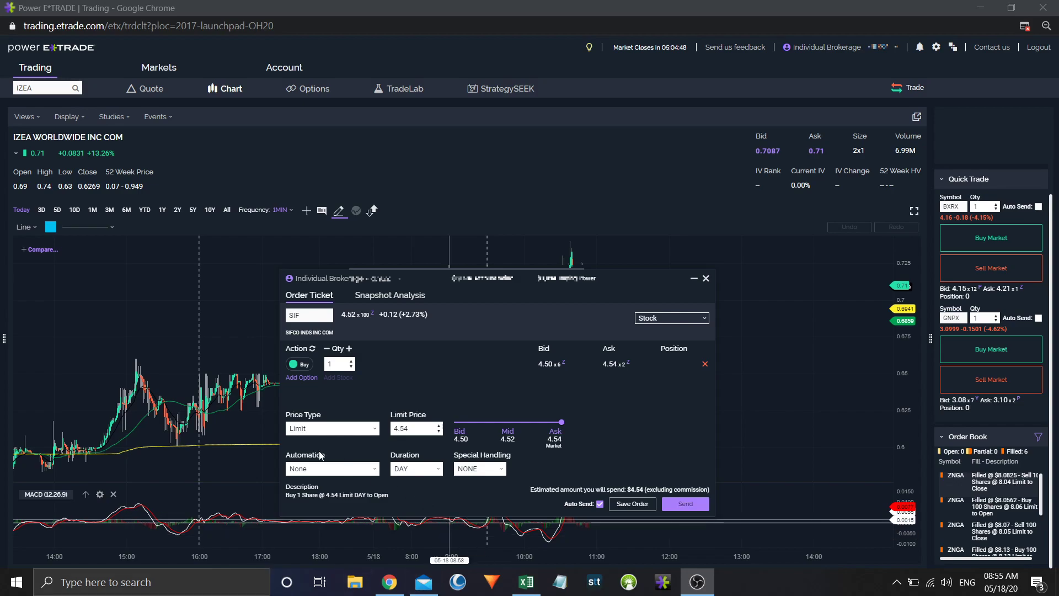
- Replace the SIF limit price of 4.54 with 1
click(415, 430)
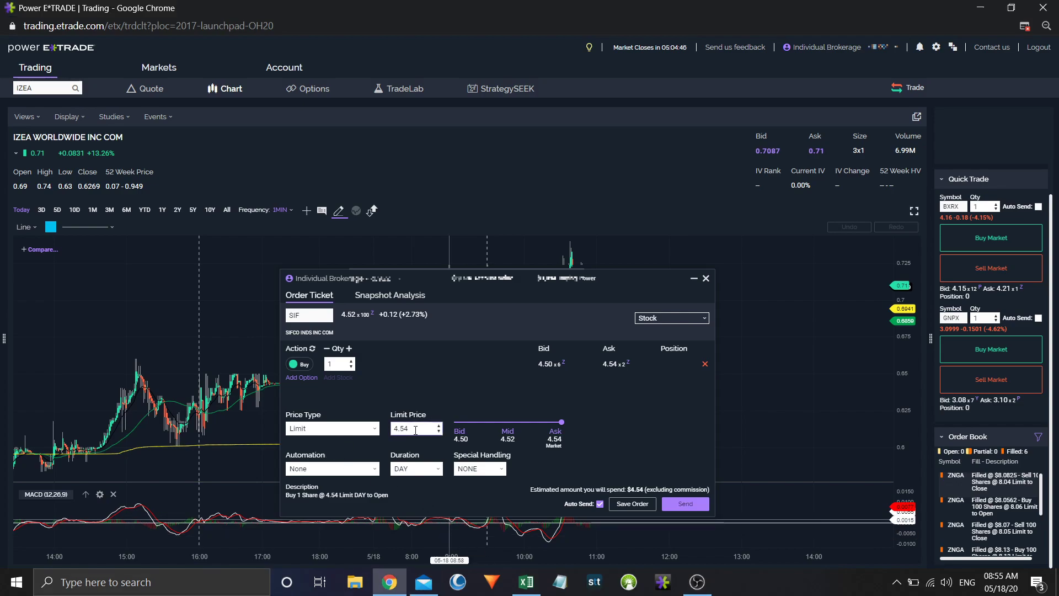
key(BackSpace)
key(BackSpace)
key(BackSpace)
key(BackSpace)
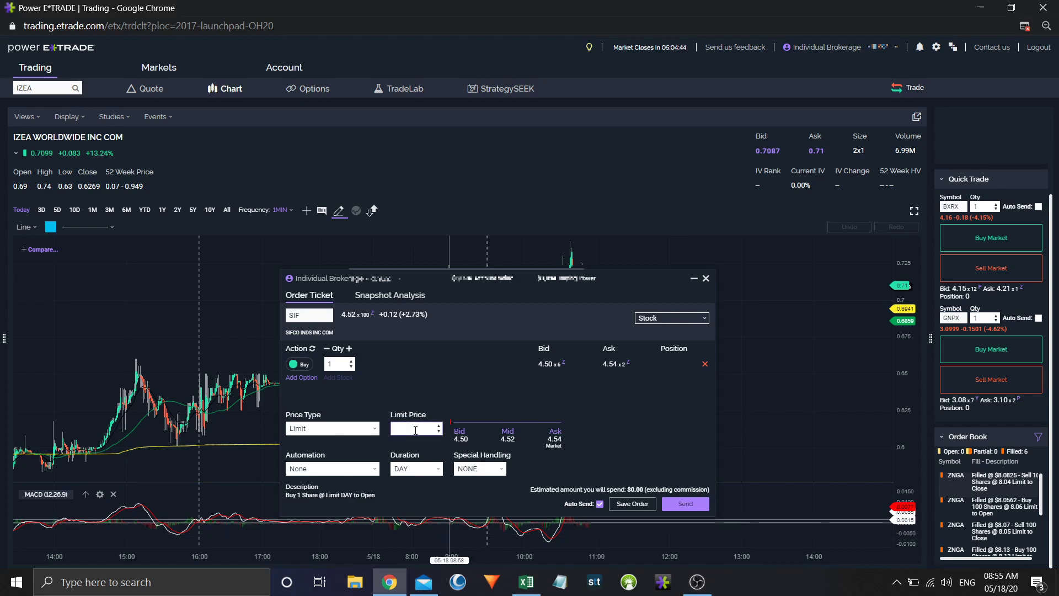
text(1)
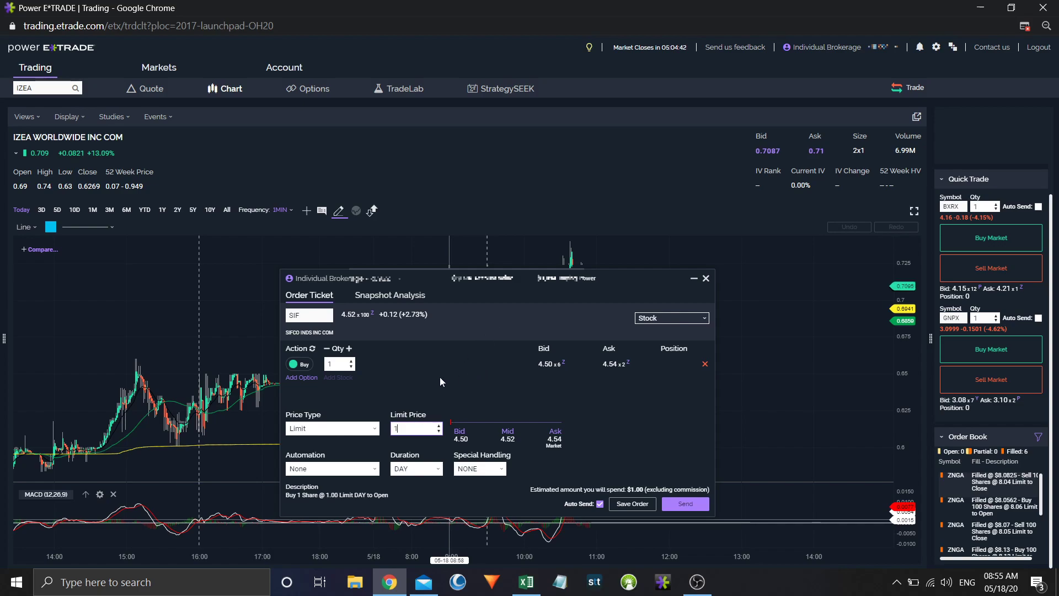
- Send the SIF buy at 1.00, then go back to editing after the online opening-order rejection
click(676, 507)
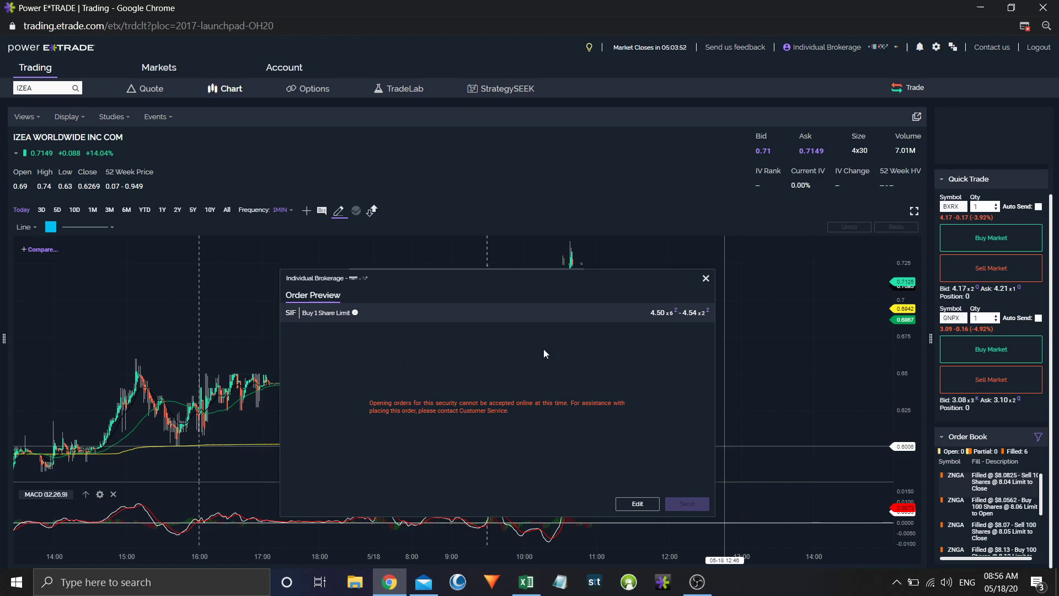
click(638, 504)
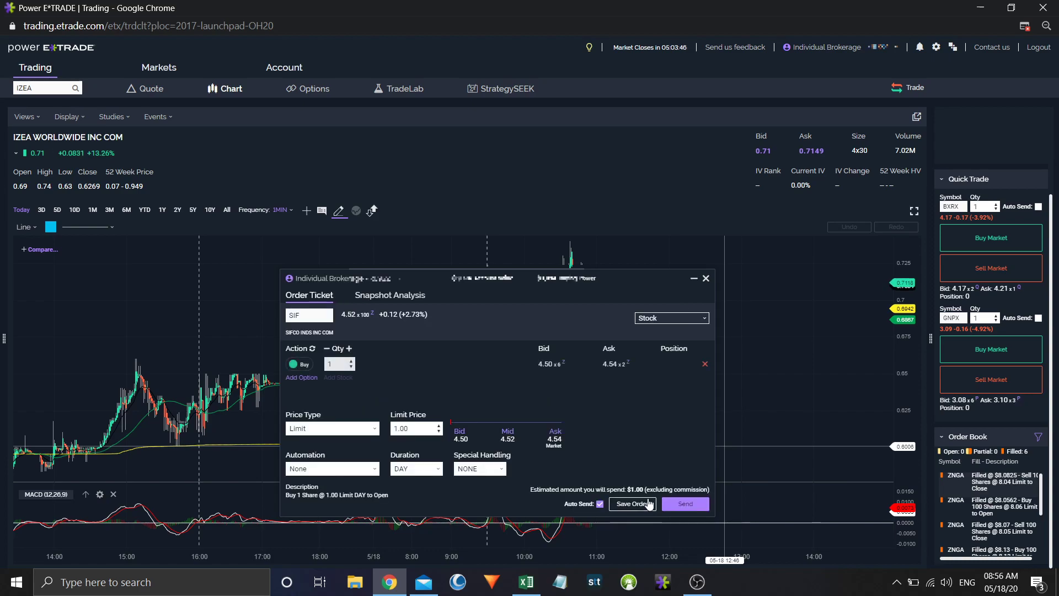
- Load IZEA from Recent Symbols and make it a 1-share sell at the 0.71 bid
click(308, 316)
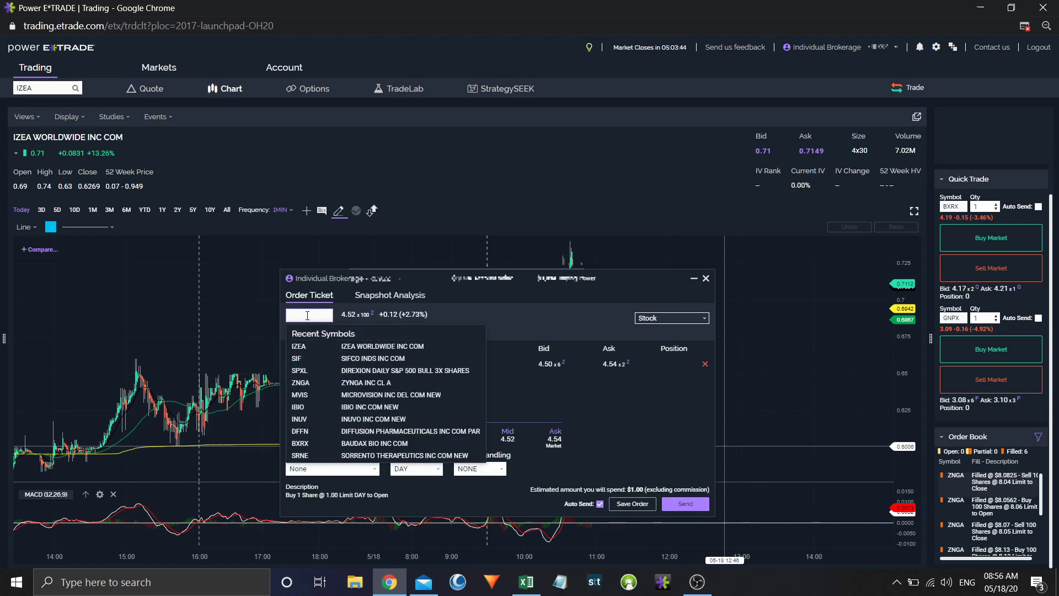
click(357, 347)
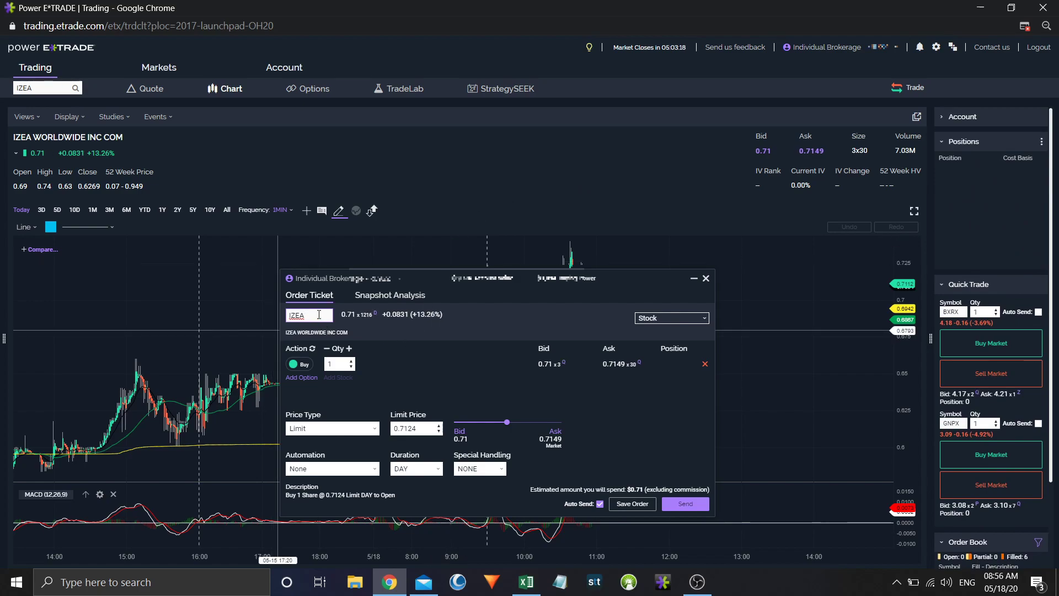
click(303, 366)
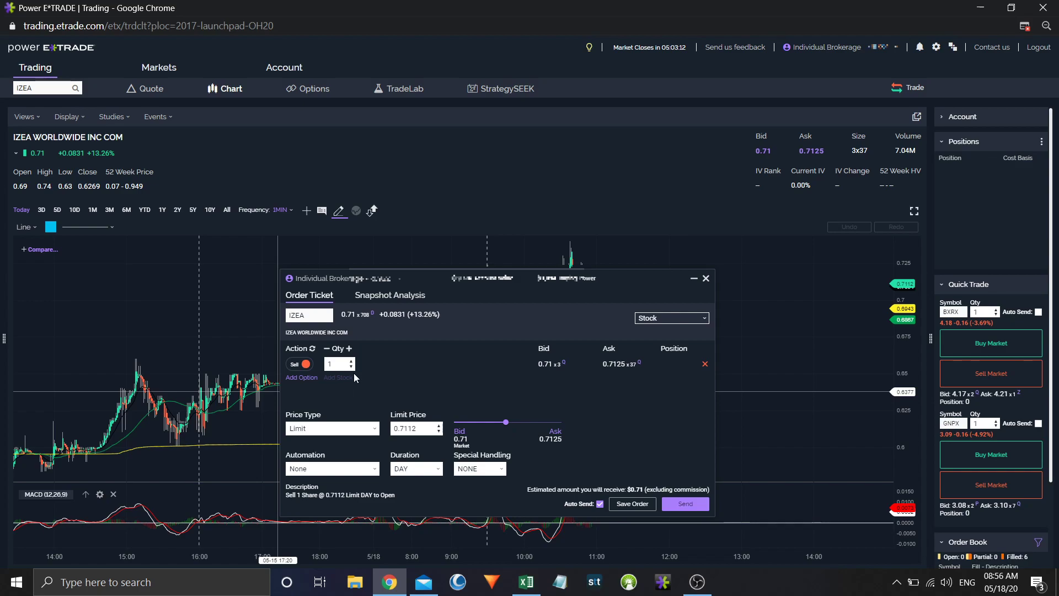
click(460, 434)
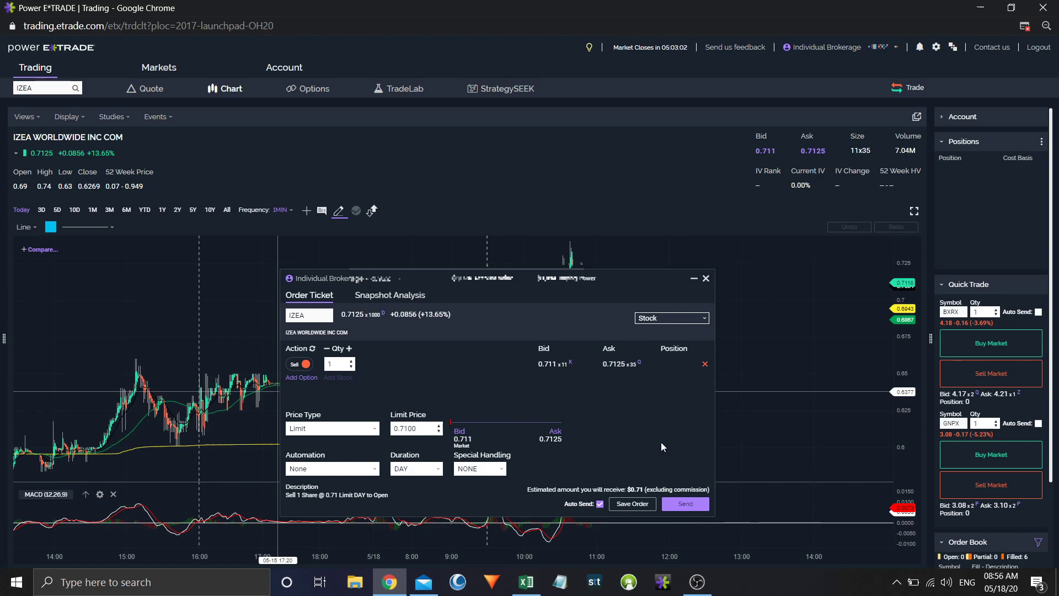
- Send the 1-share IZEA sell at 0.71 and get the margin-not-enabled warning
click(685, 504)
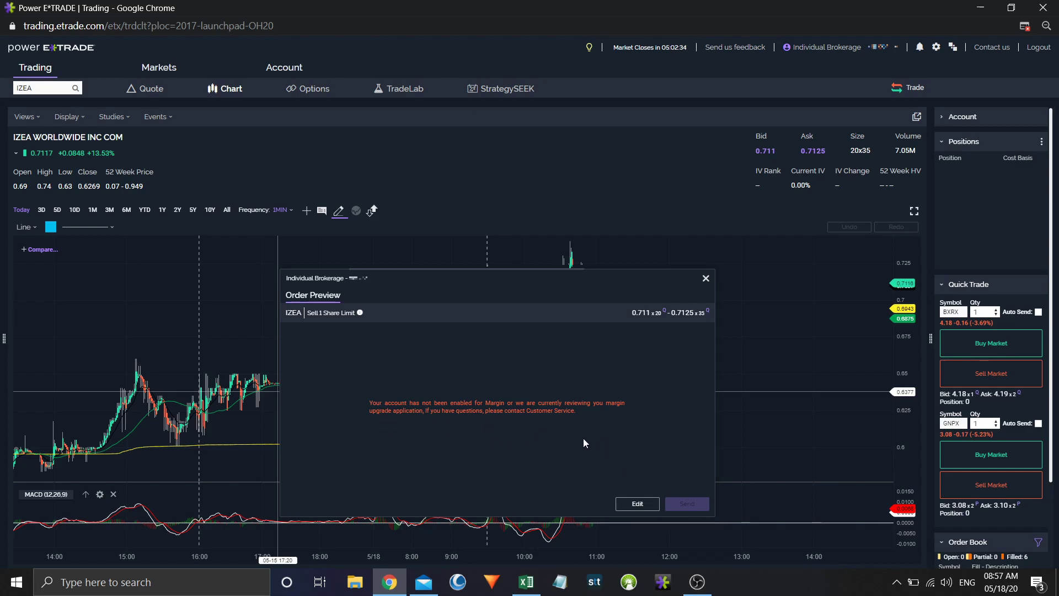
- Switch the IZEA ticket to Buy at the 0.7126 ask and send it for a fill
click(637, 504)
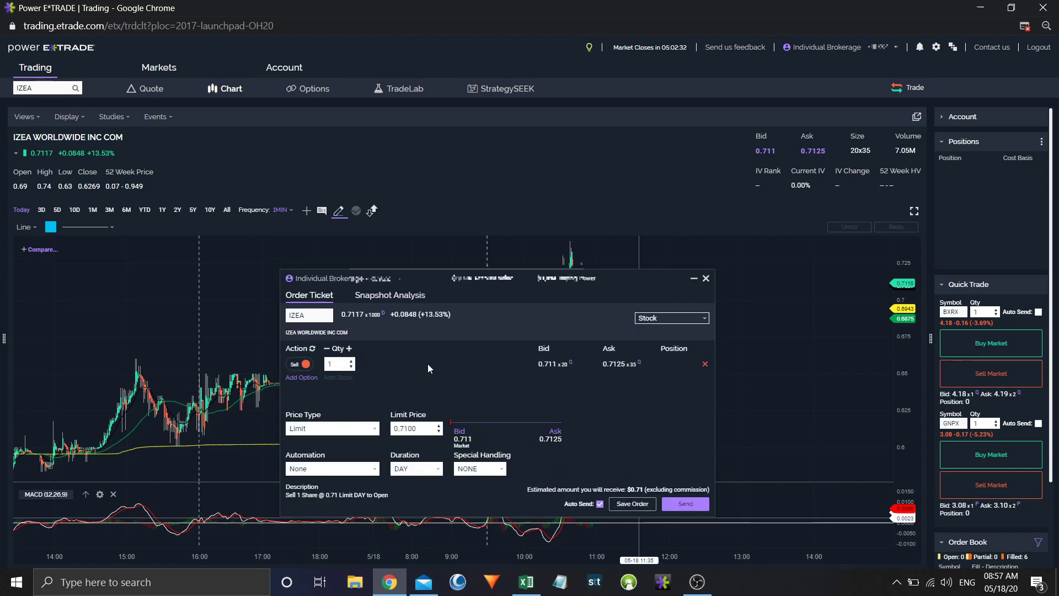
click(302, 366)
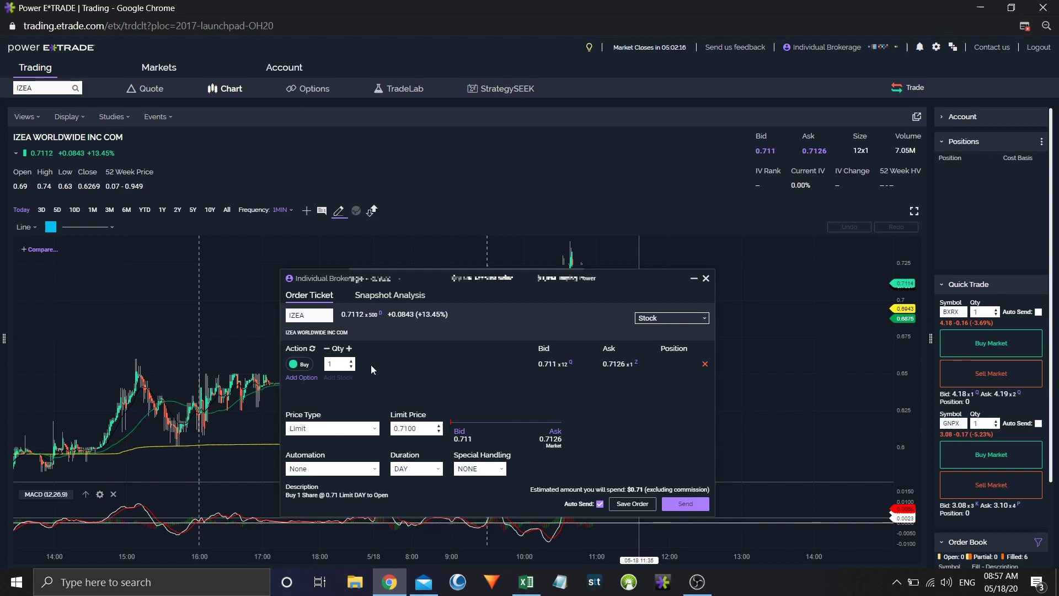
click(558, 440)
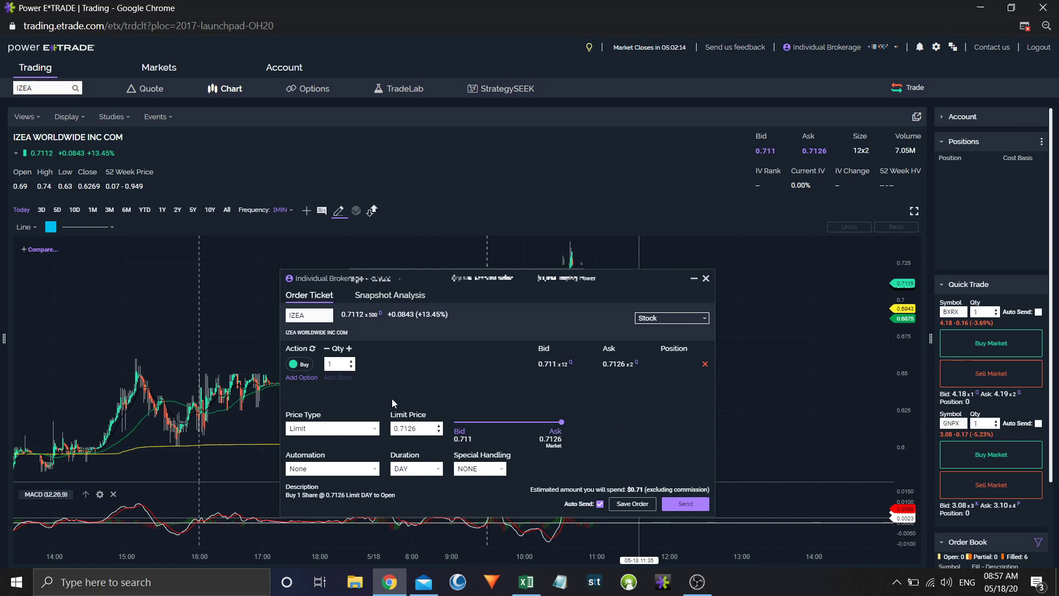
click(686, 504)
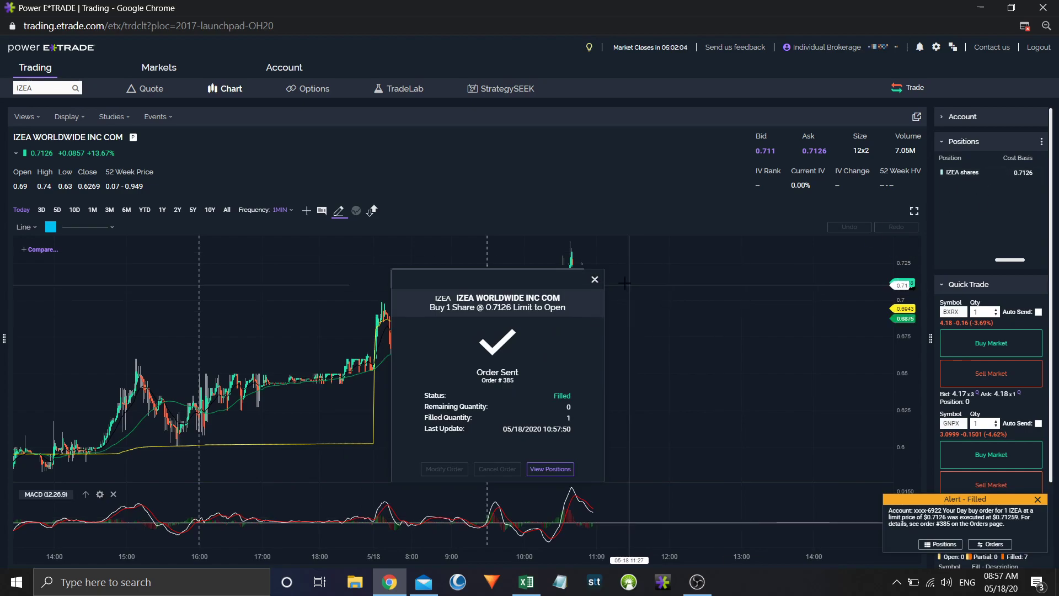
- Place a second IZEA buy of 2 shares at the 0.7126 ask, dismissing both confirmations
click(594, 280)
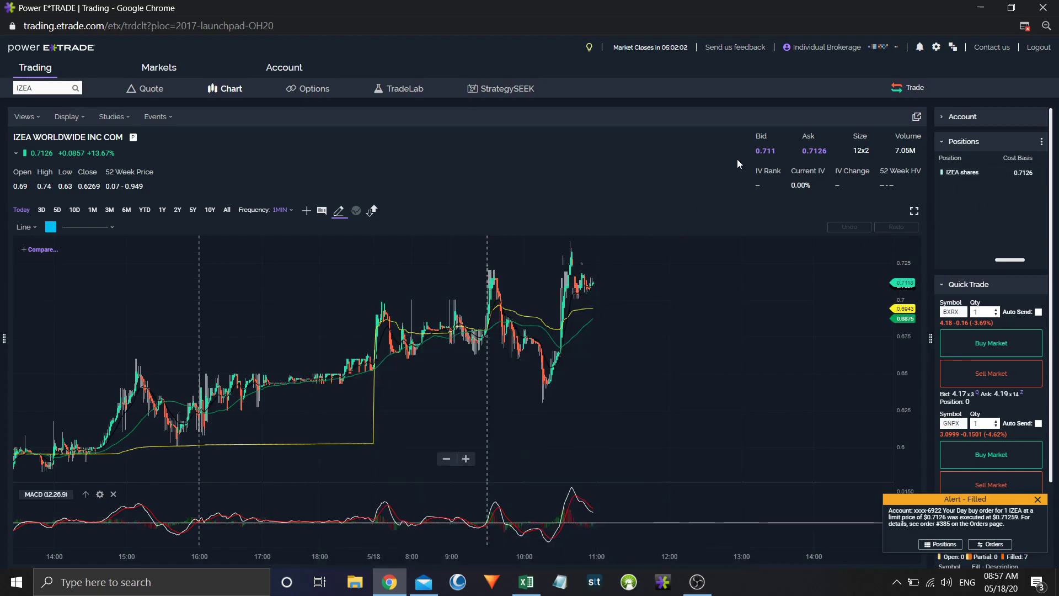
click(814, 151)
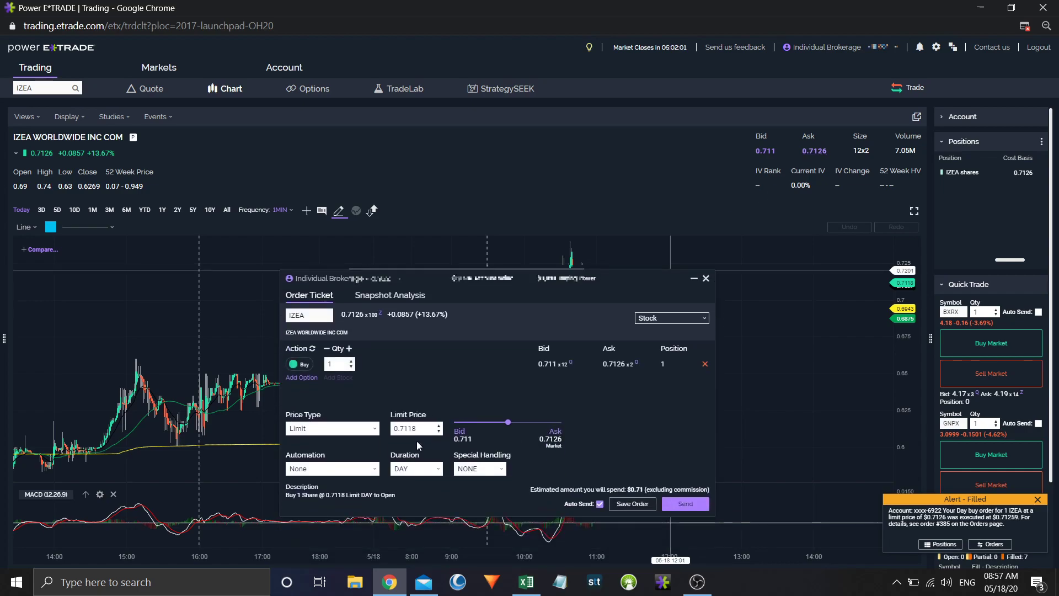
click(351, 361)
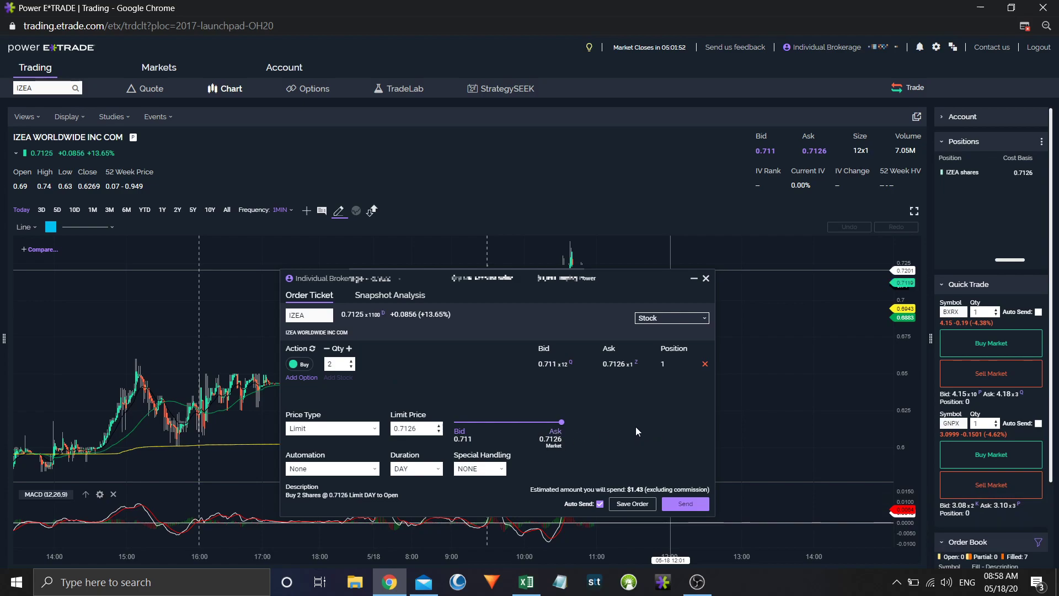
click(693, 505)
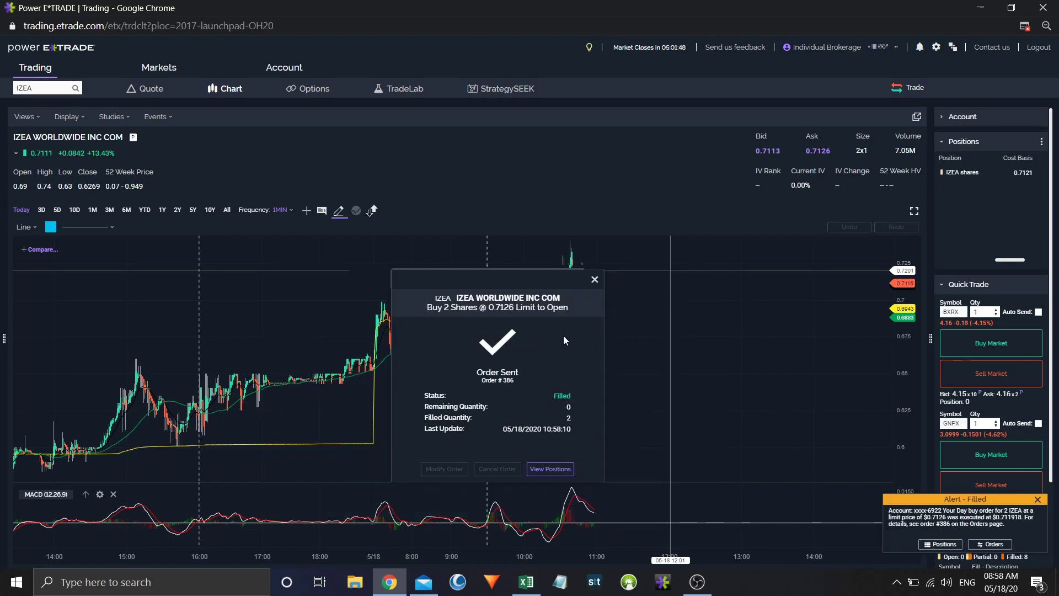
click(595, 280)
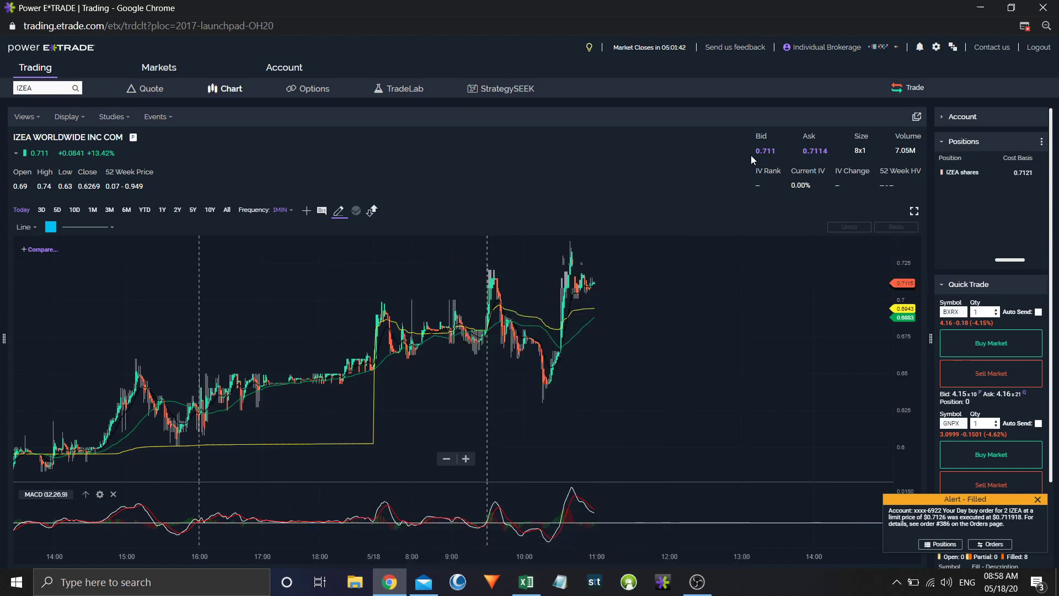
- Start an IZEA sell ticket at the 0.711 bid and preview selling 1 share to close
click(767, 151)
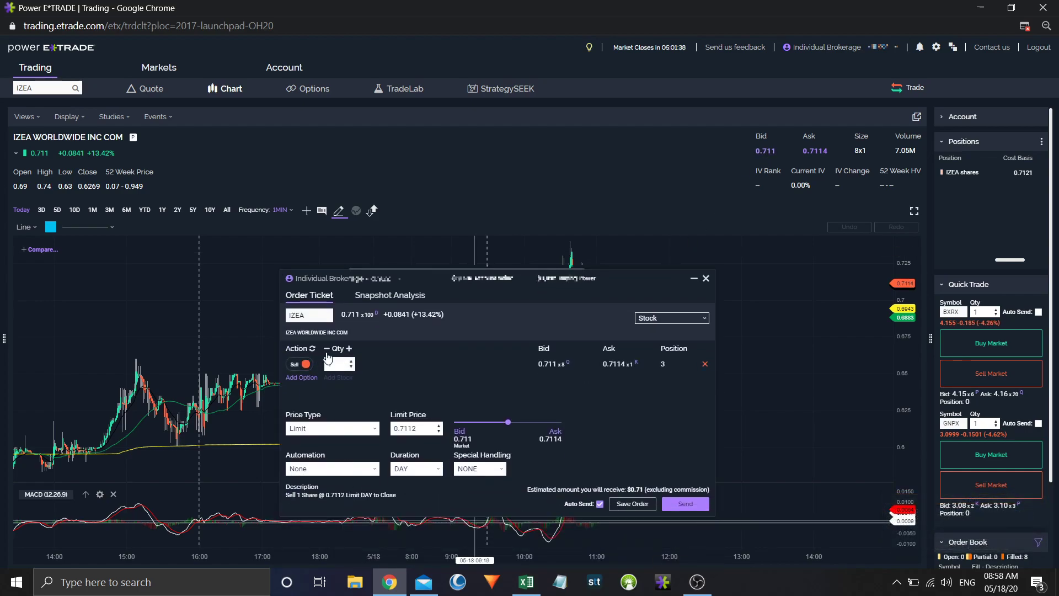
click(460, 432)
click(692, 508)
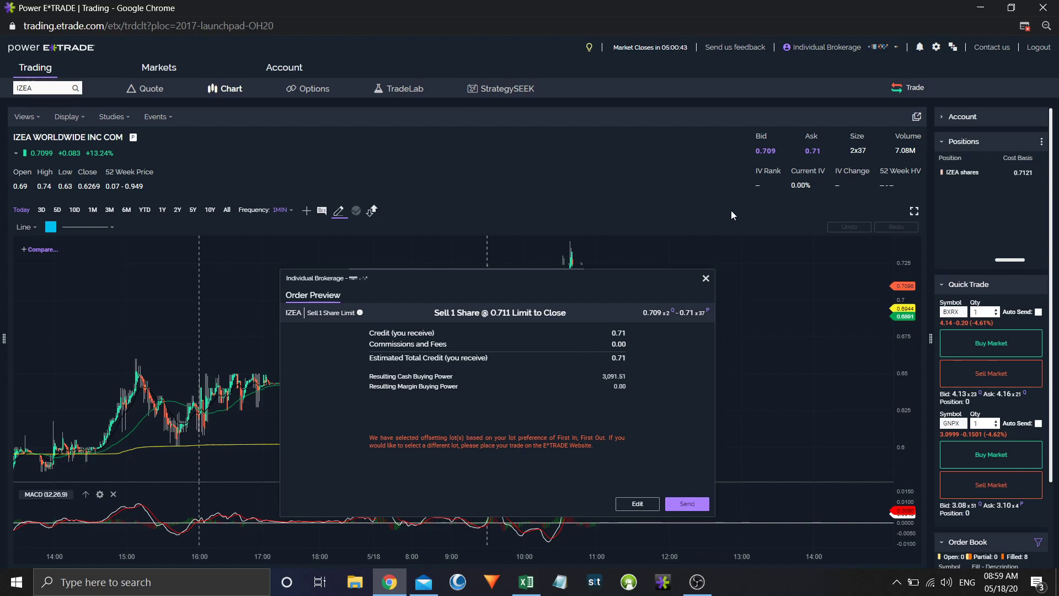
- Reprice the 1-share IZEA sell to the 0.7061 bid and place it
click(637, 504)
click(463, 439)
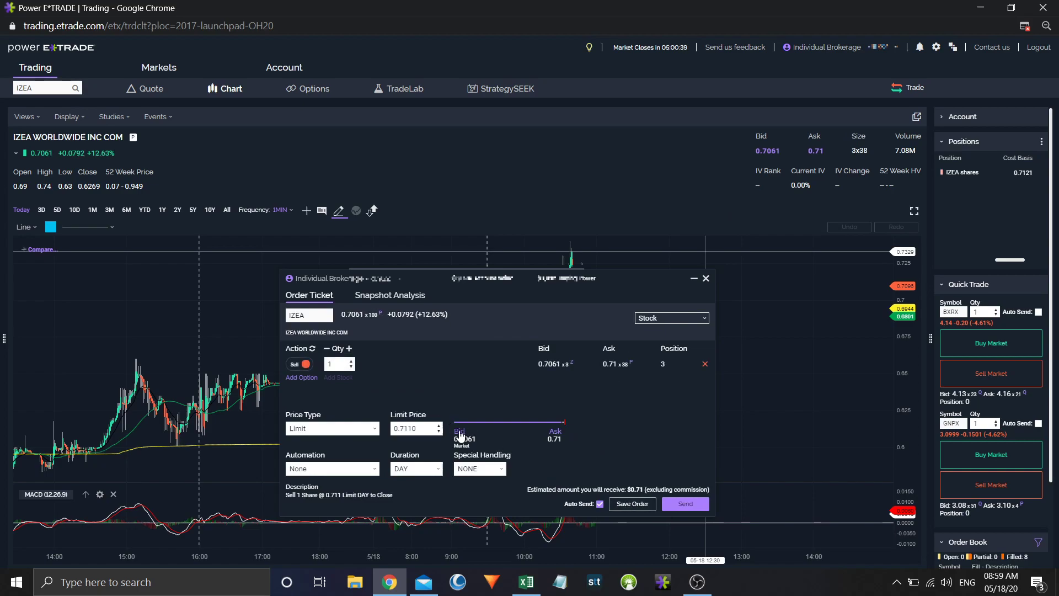
click(686, 505)
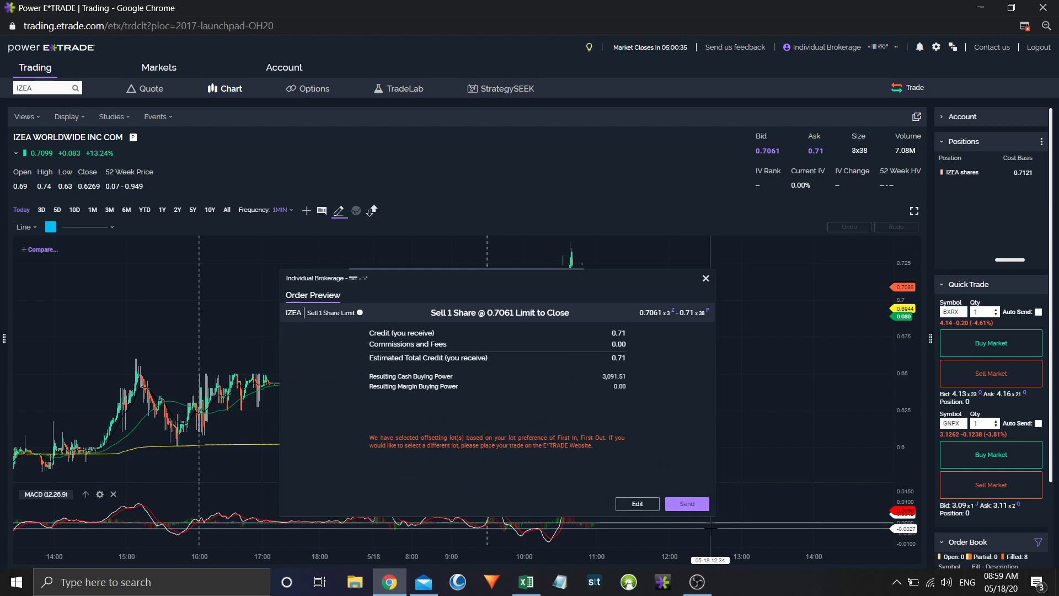
click(695, 508)
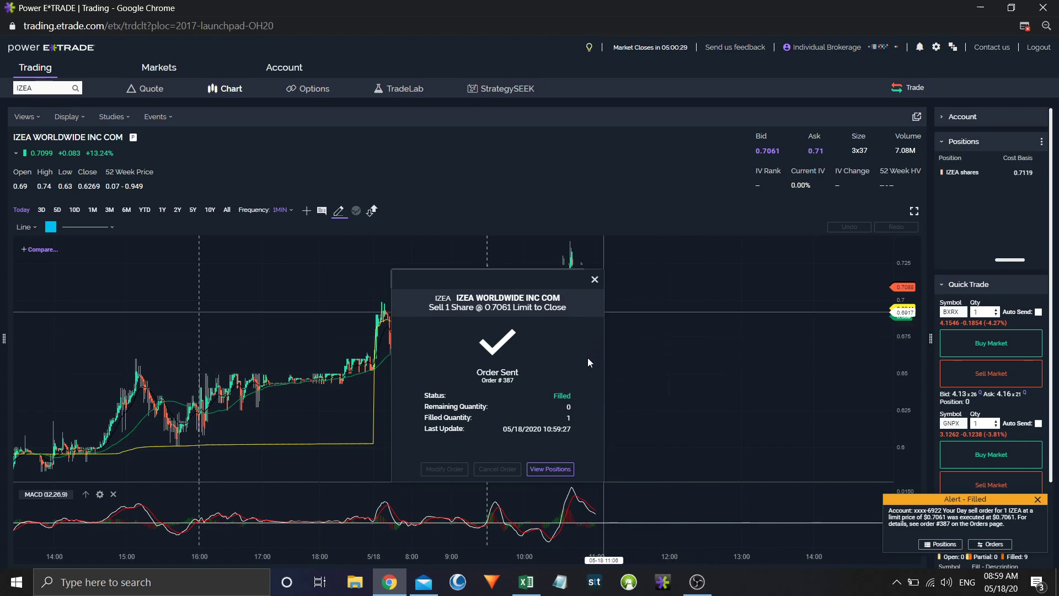
- Sell the other 2 IZEA shares to close at the 0.7061 bid limit
click(595, 281)
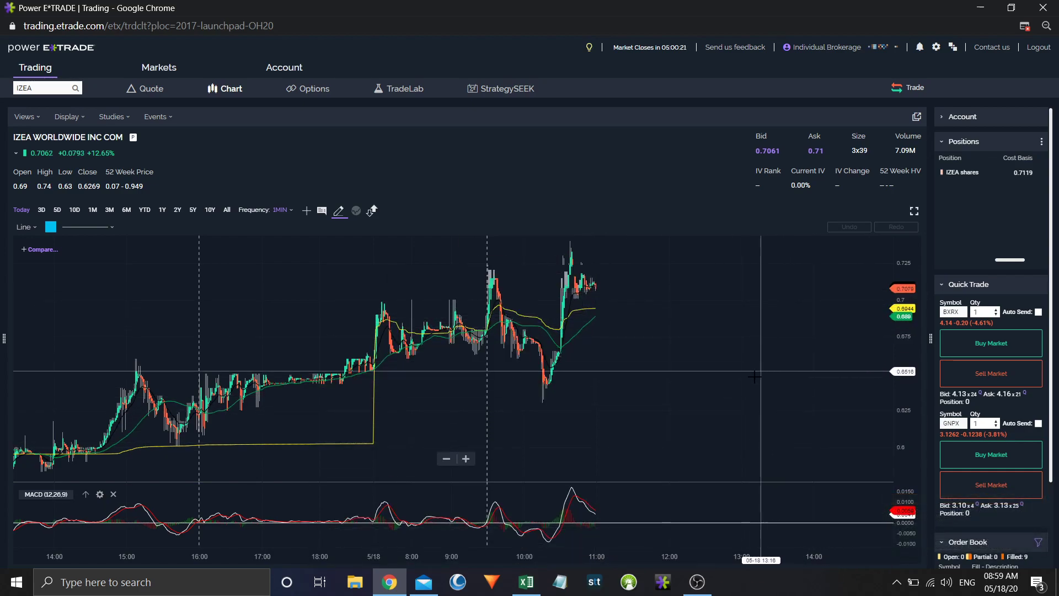
click(767, 150)
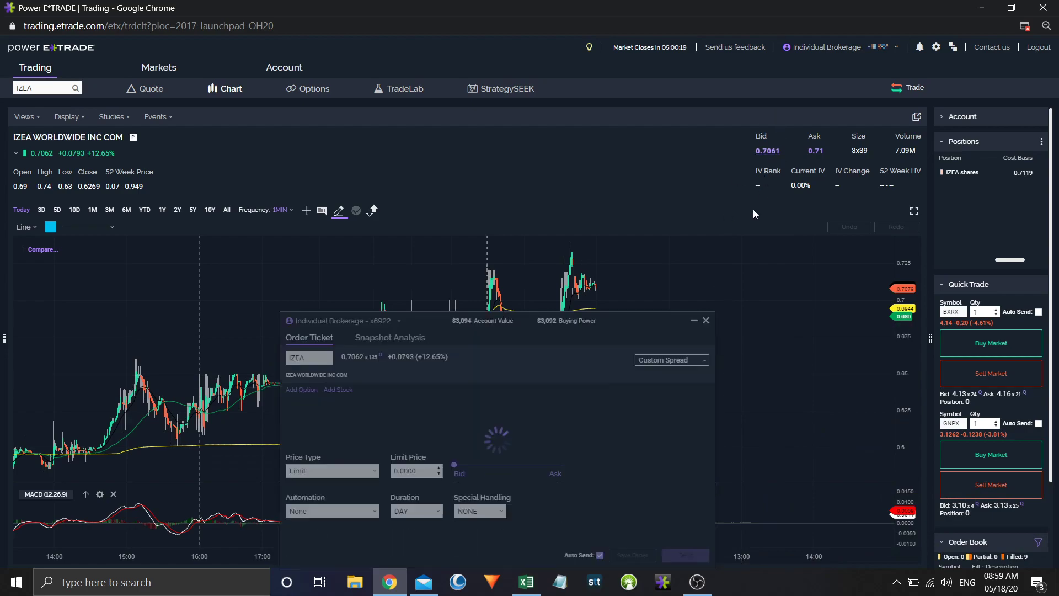
click(352, 361)
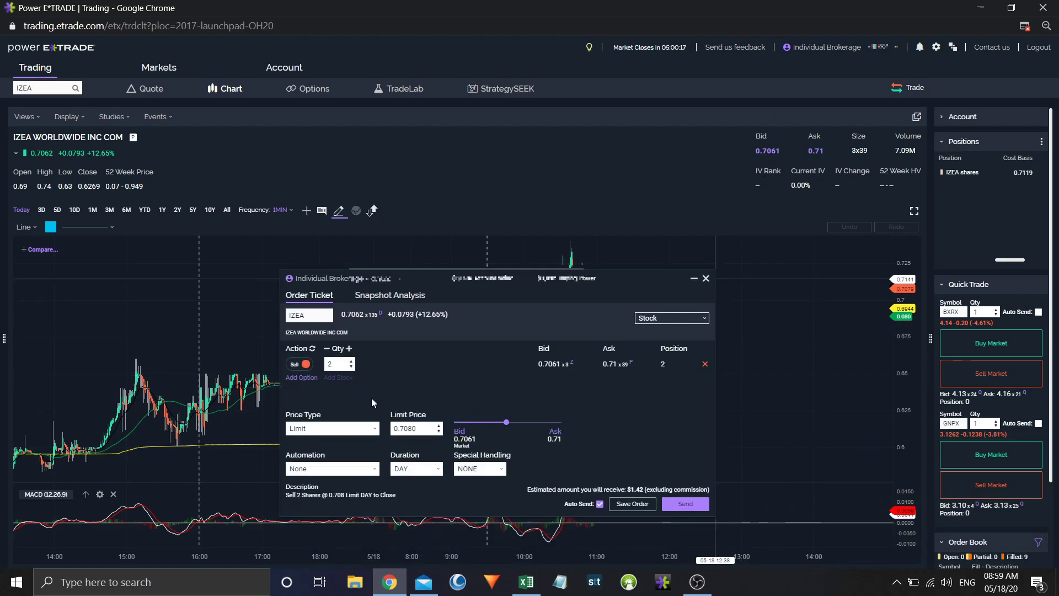
click(460, 436)
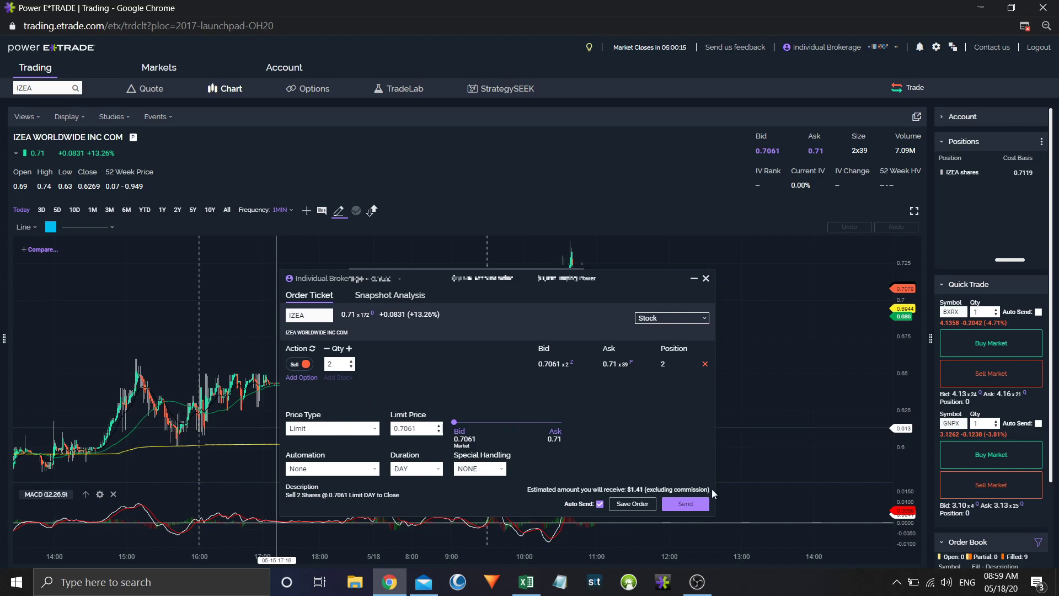
click(684, 504)
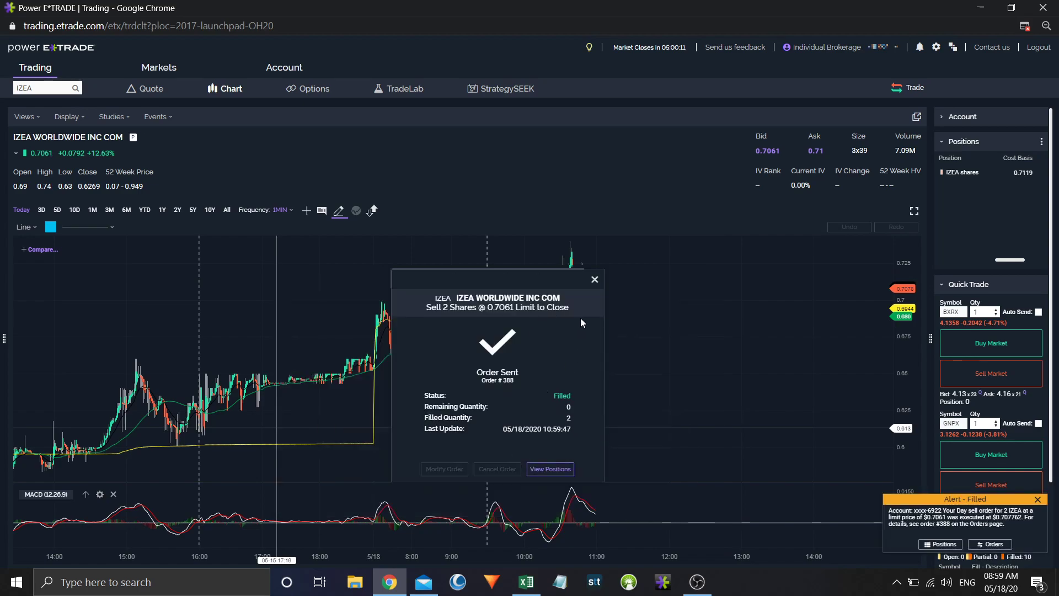
- Dismiss the fill confirmation and show the IZEA chart over several days with 60-minute bars
click(594, 281)
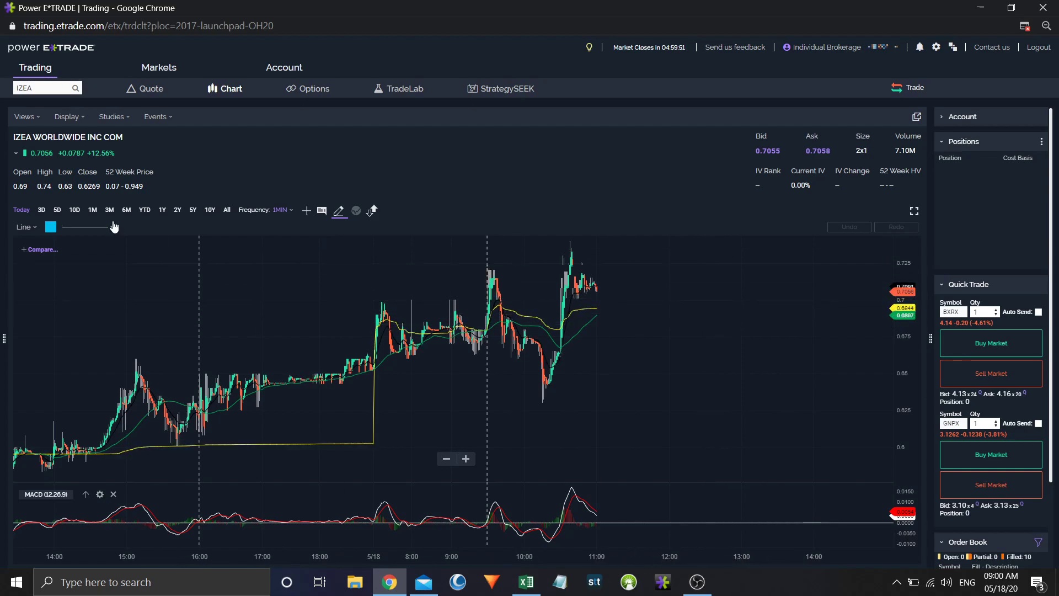
click(163, 210)
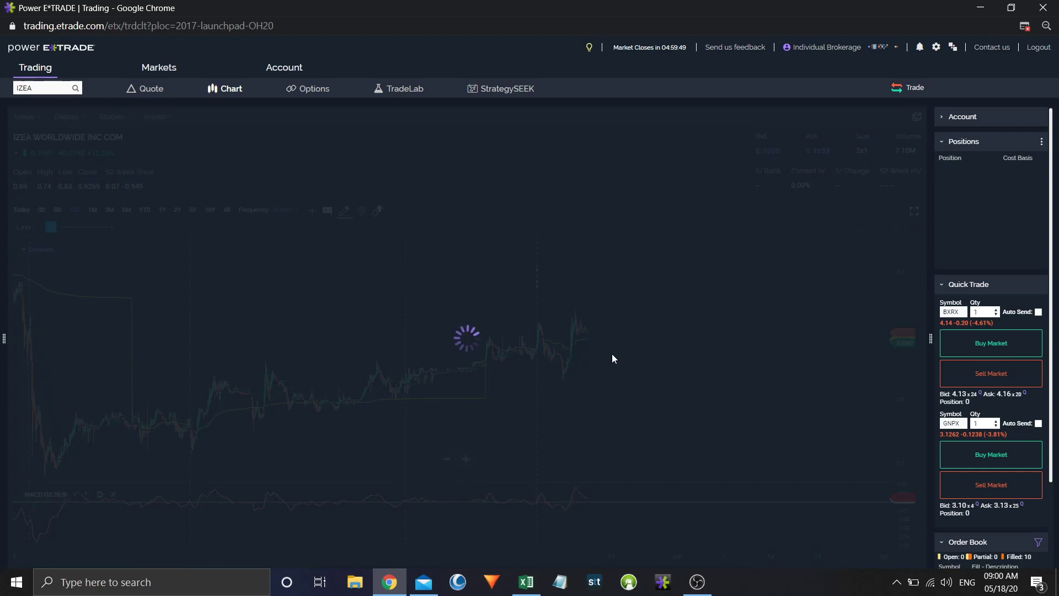